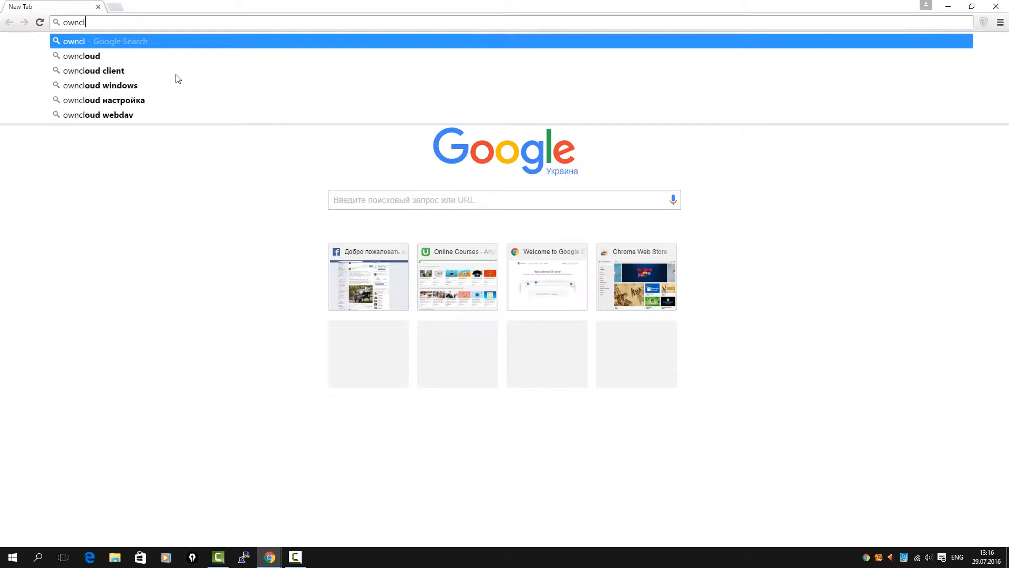
Visit owncloud.org and open the Get Started page's desktop client downloads for Windows.
type("d.org")
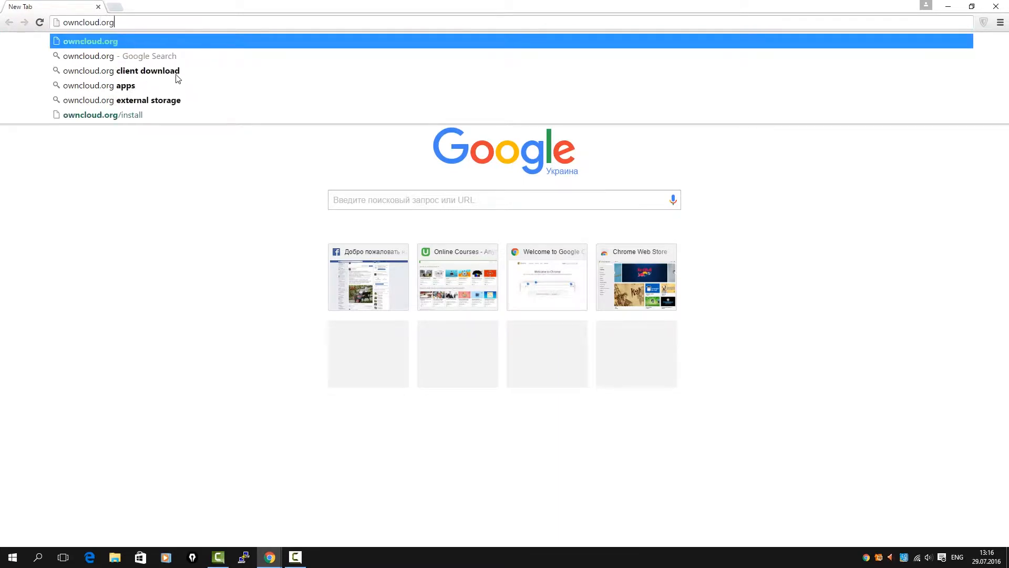
key("Return")
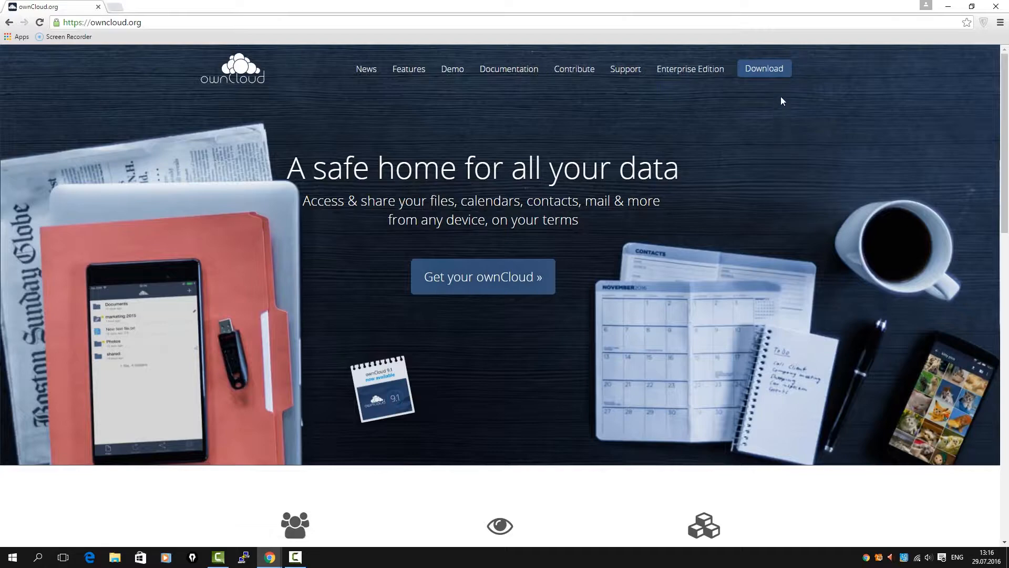
left_click(765, 74)
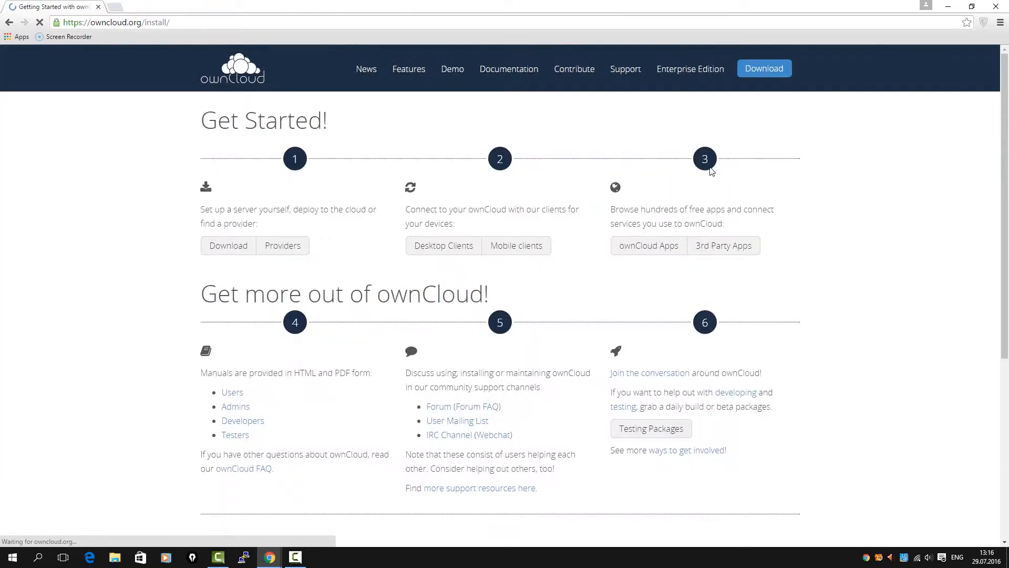
left_click_drag(401, 200, 557, 200)
left_click(557, 200)
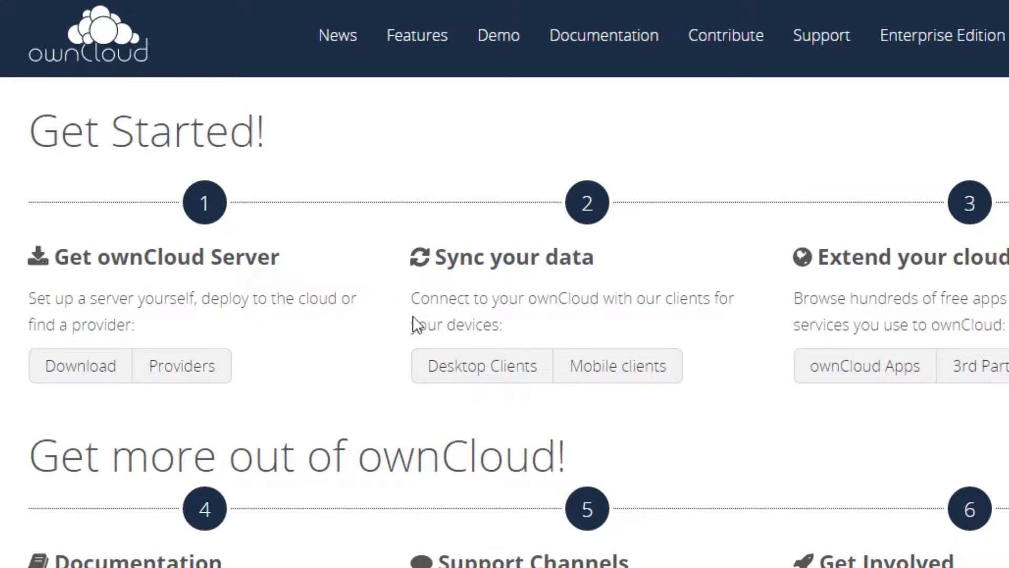
left_click(493, 364)
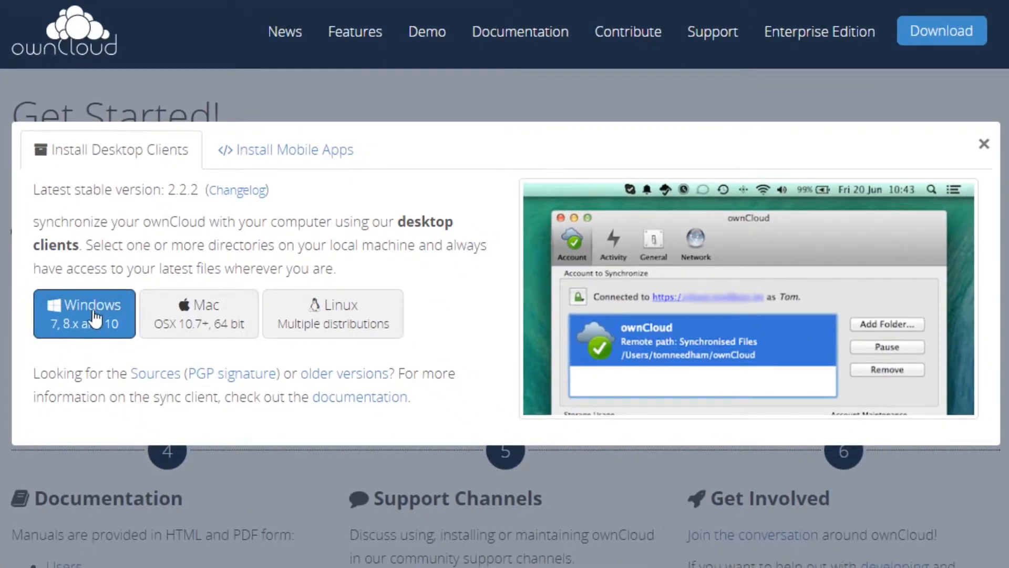
Download the Windows client installer and choose the custom По выбору installation type.
left_click(62, 302)
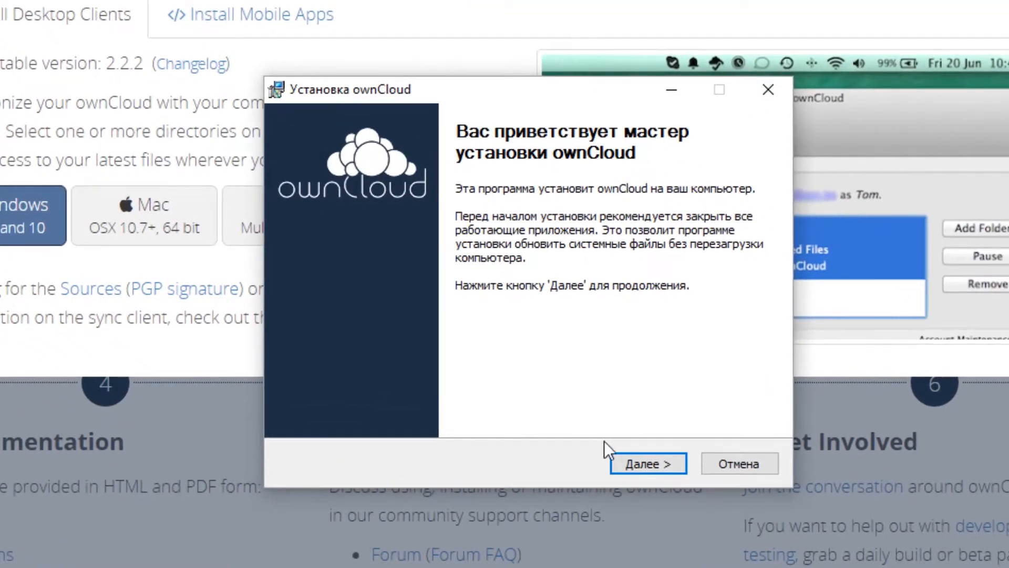
left_click(663, 464)
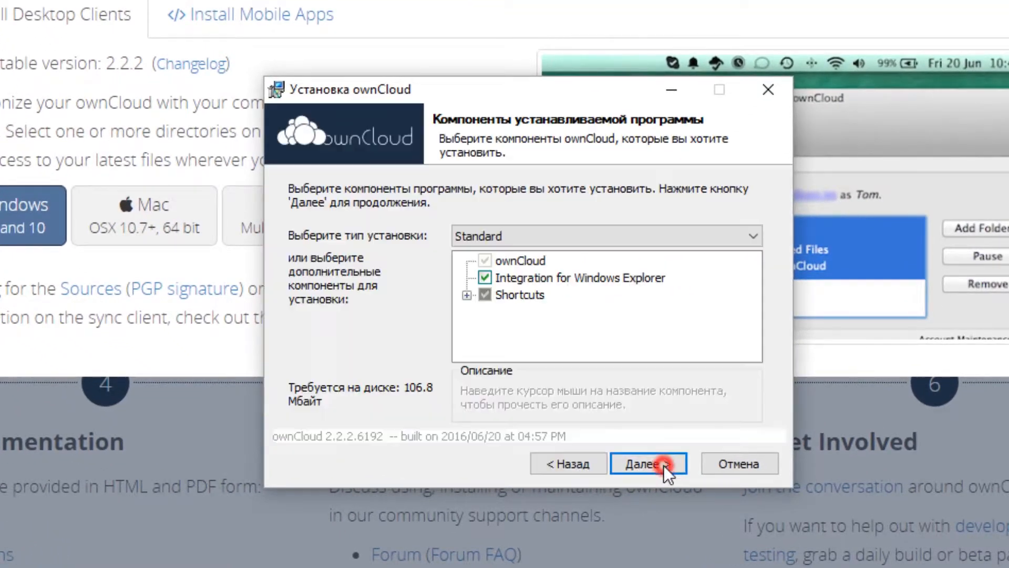
left_click(500, 235)
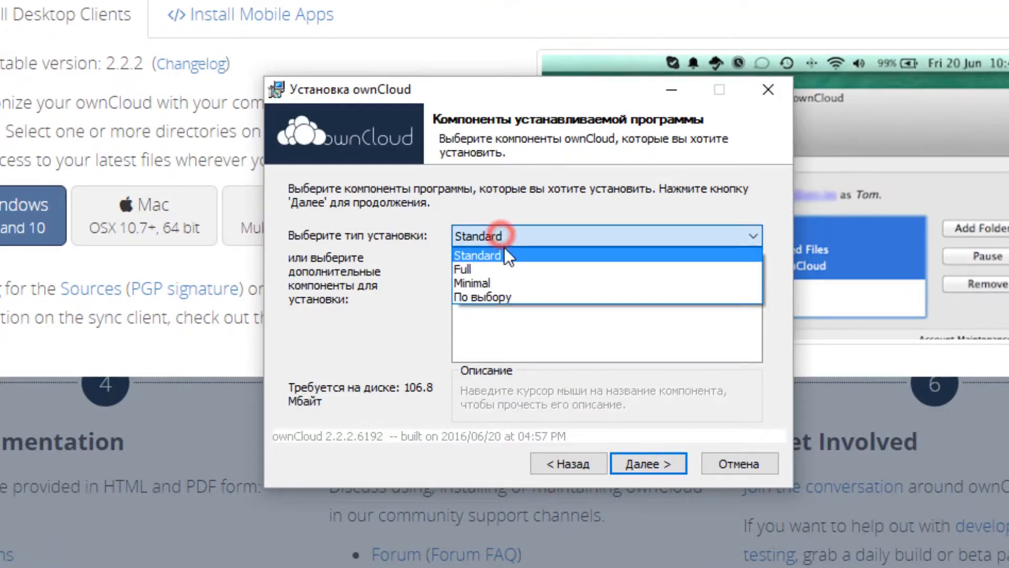
left_click(503, 297)
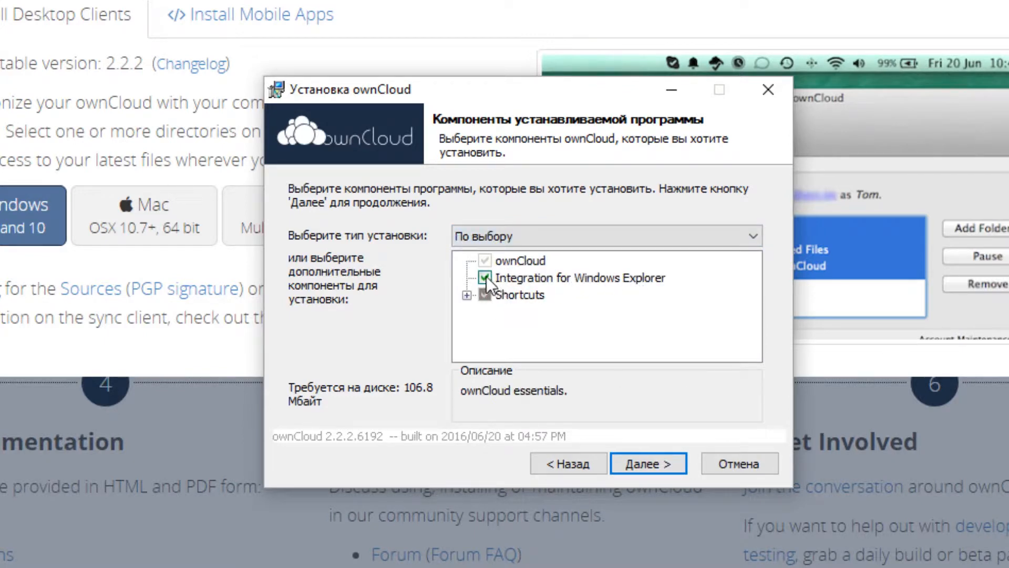
left_click(633, 465)
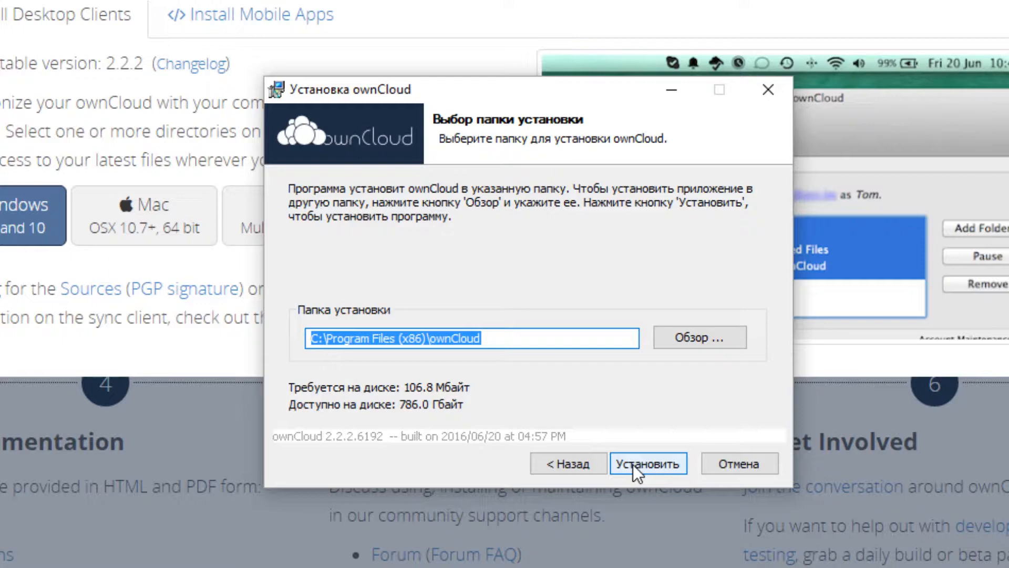
Install into C:\Program Files (x86)\ownCloud and finish with Запустить ownCloud left checked.
left_click(633, 465)
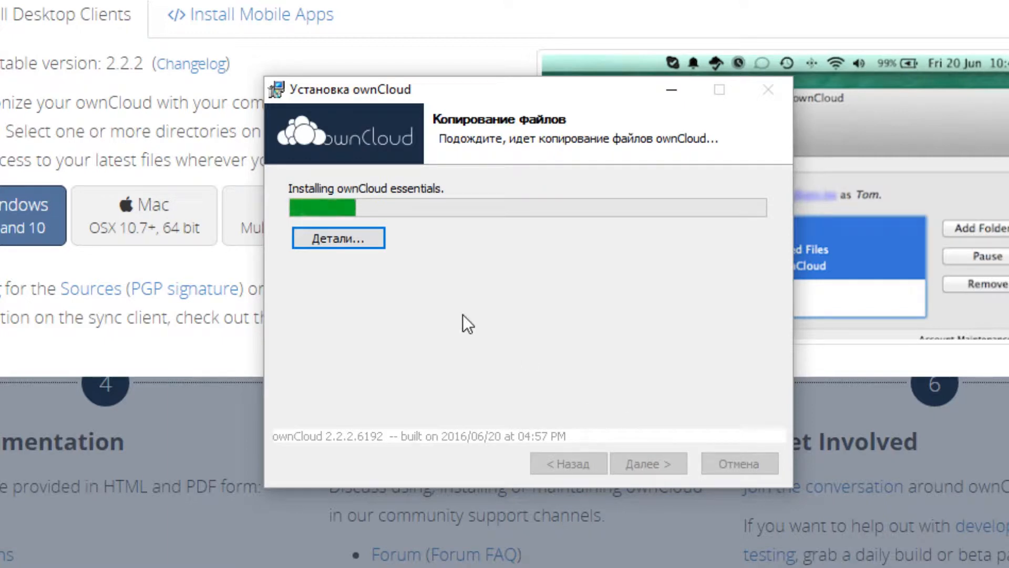
left_click(538, 316)
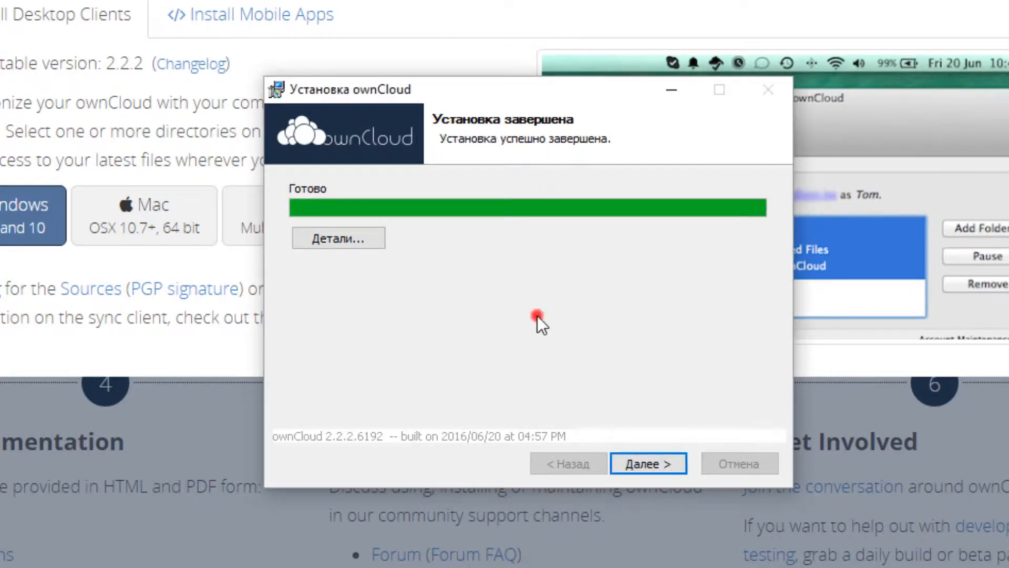
left_click(650, 465)
left_click(486, 270)
left_click(463, 267)
Connect the wizard to the self-hosted server's HTTPS address and trust its self-signed certificate anyway.
left_click(648, 464)
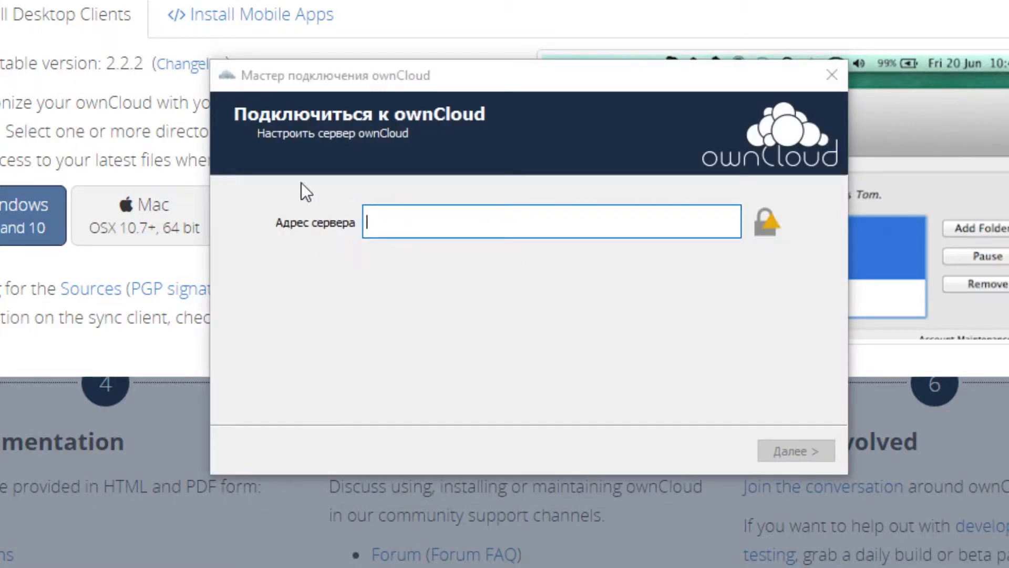
left_click(466, 219)
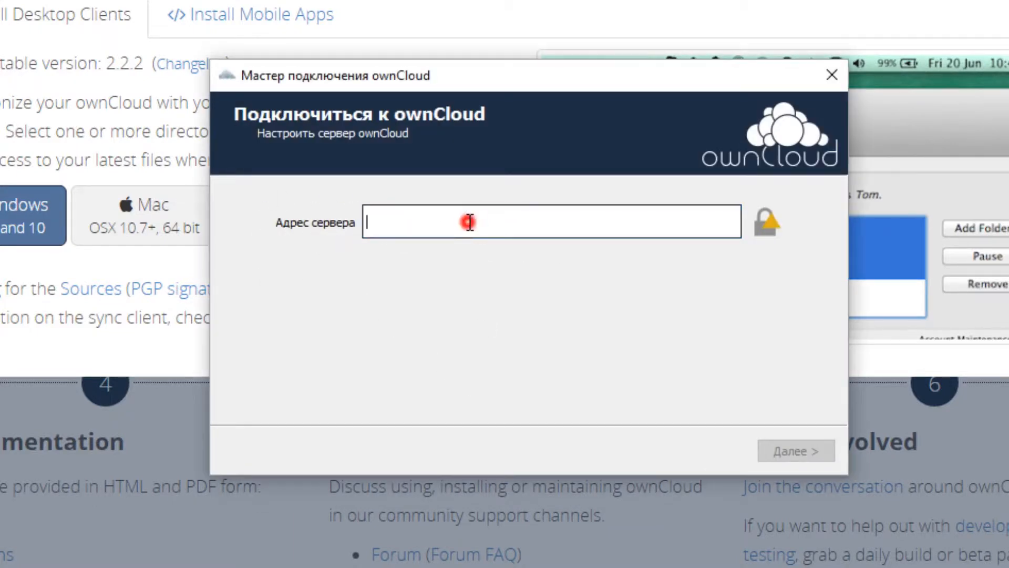
type("https")
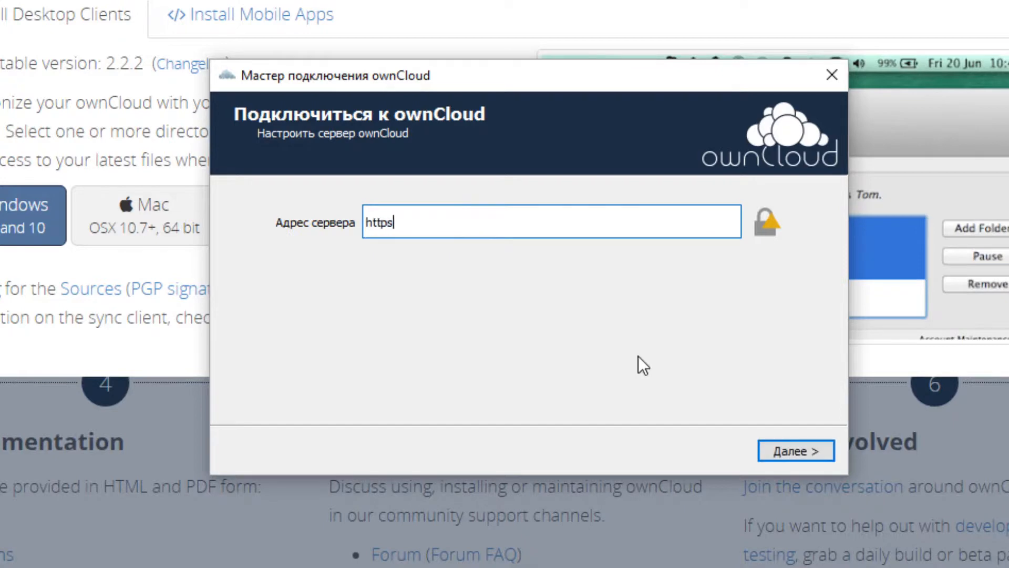
type("://cloud.")
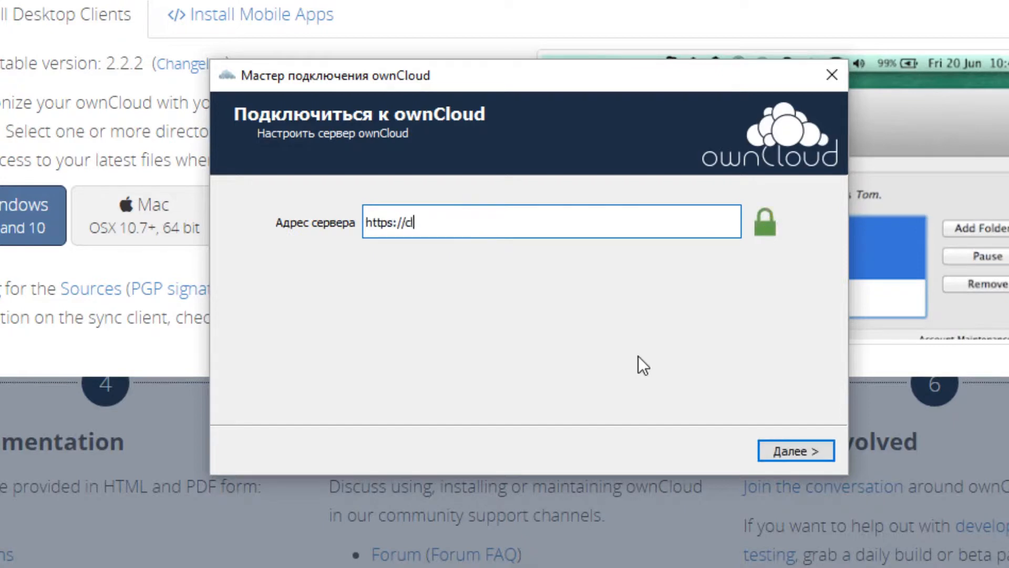
type("alexgrebeshkov.")
type("com")
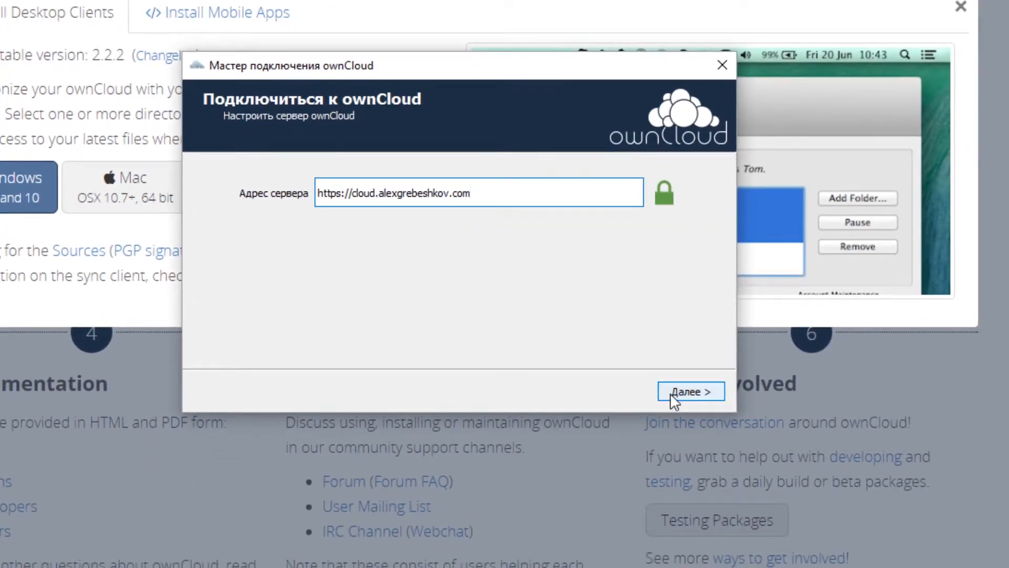
left_click(671, 395)
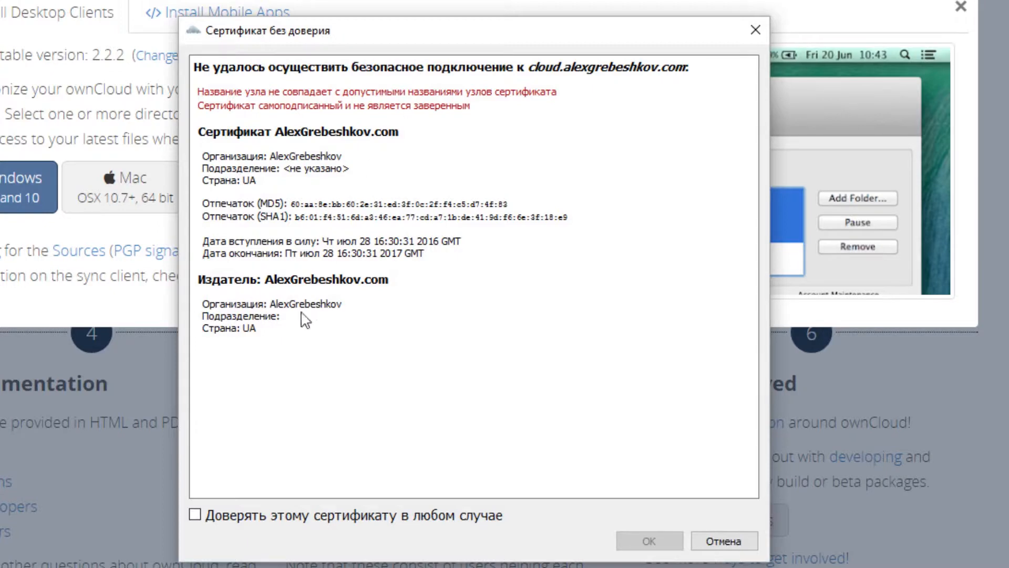
left_click(194, 514)
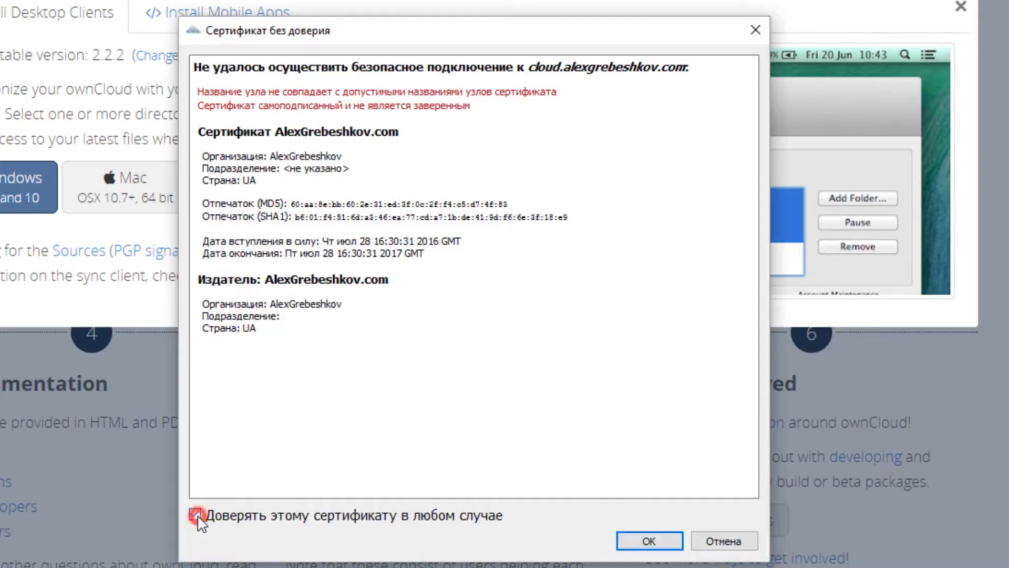
Log in with the account username and password, syncing everything (6 MB) into the local ownCloud folder.
left_click(648, 541)
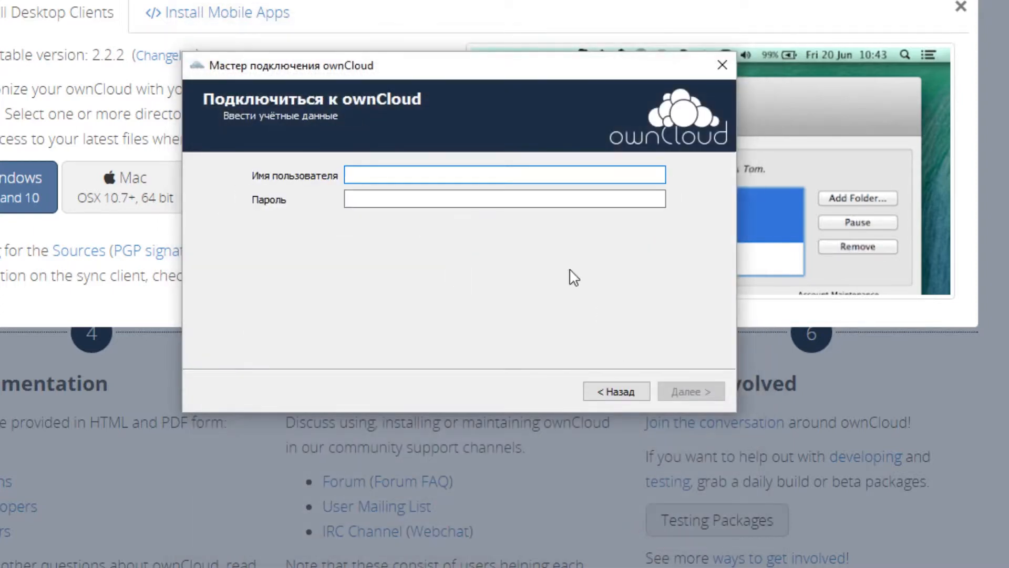
type("AlexG")
key("Tab")
type("**********")
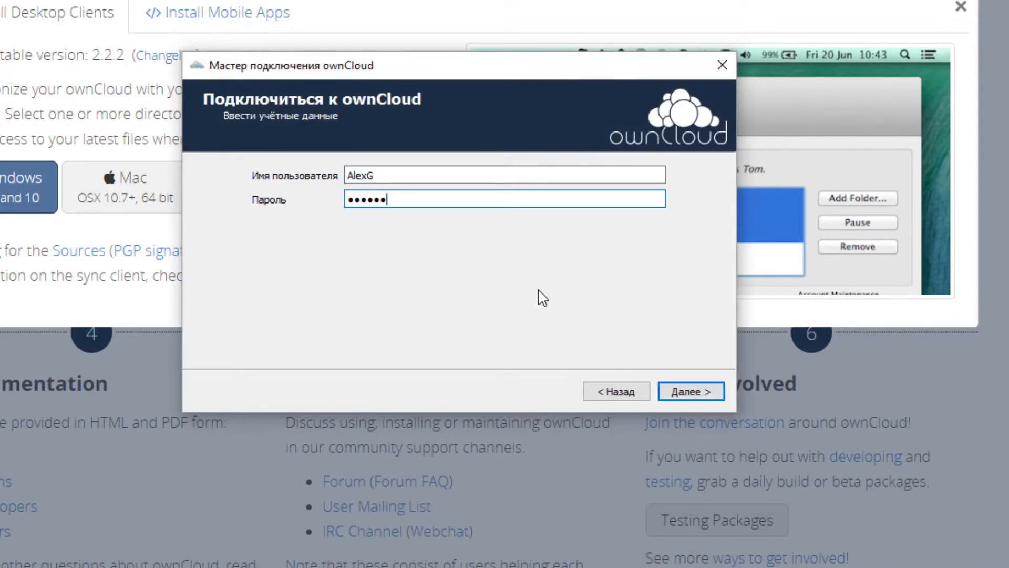
key("Return")
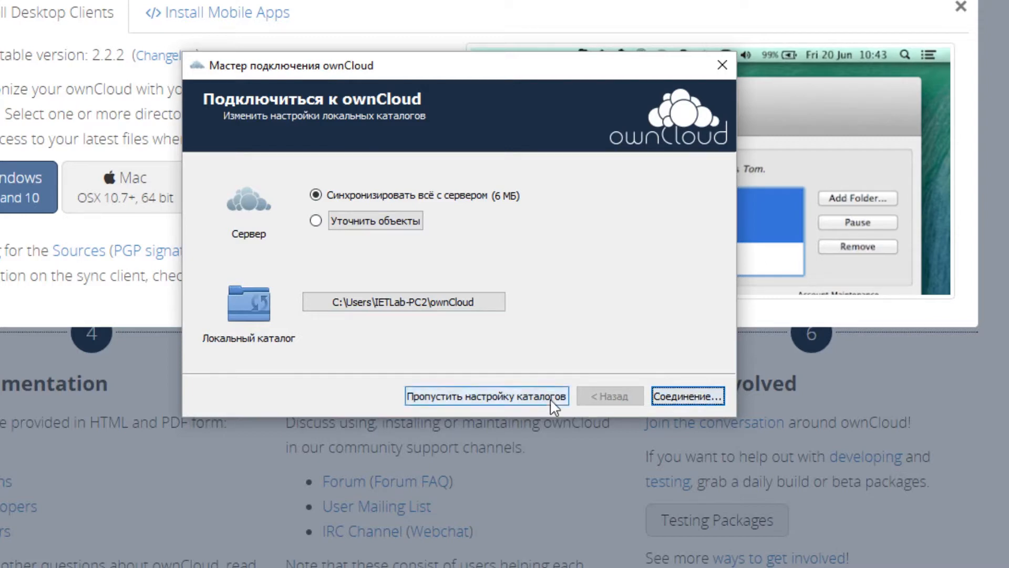
left_click(696, 397)
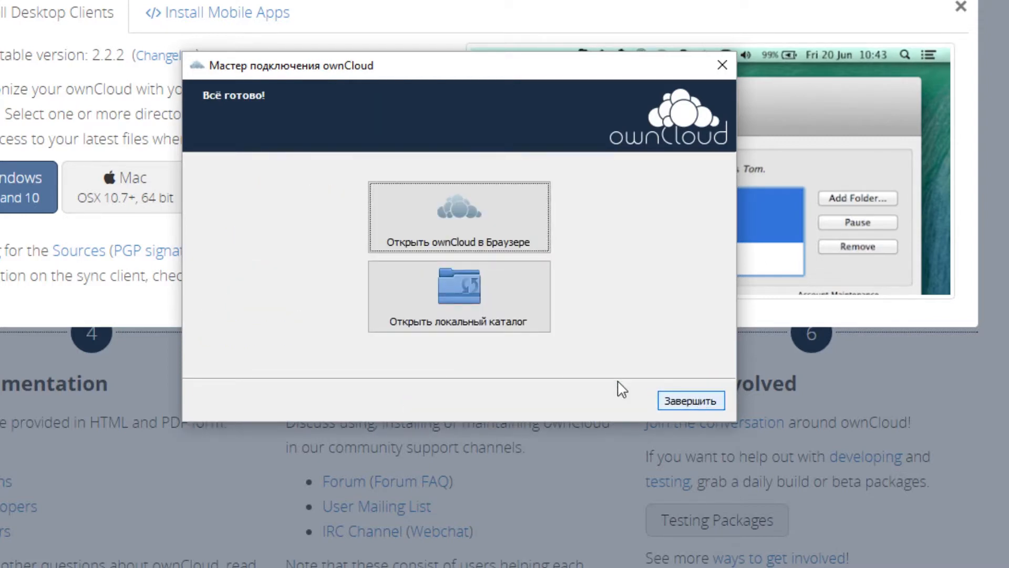
left_click(471, 307)
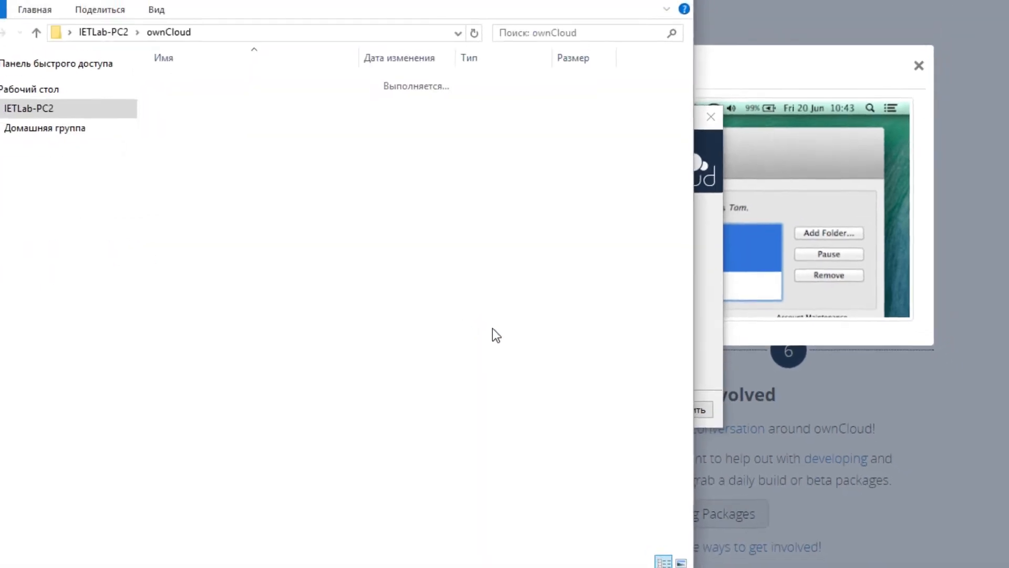
left_click(193, 84)
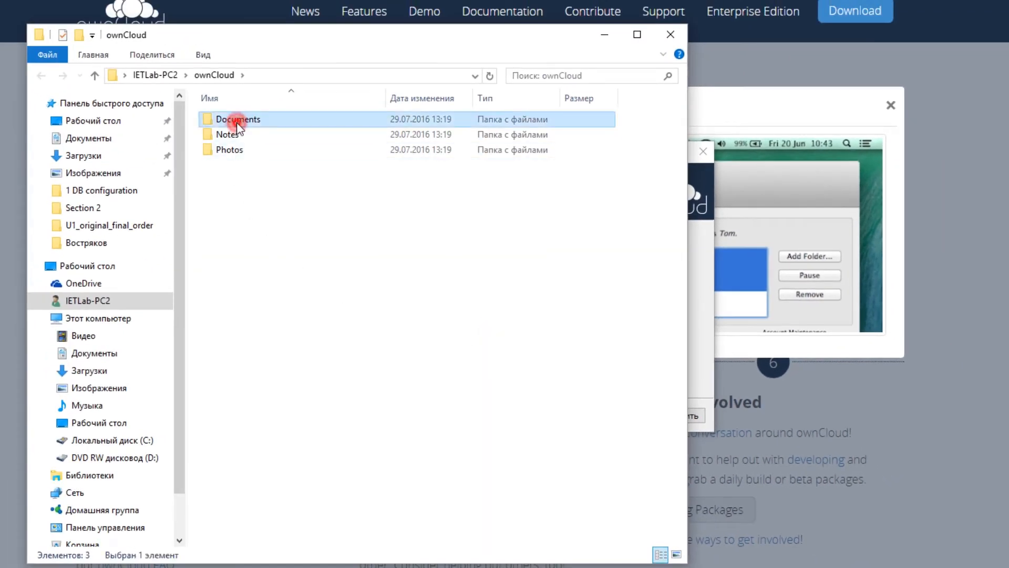
double_click(238, 122)
left_click(39, 75)
left_click(301, 193)
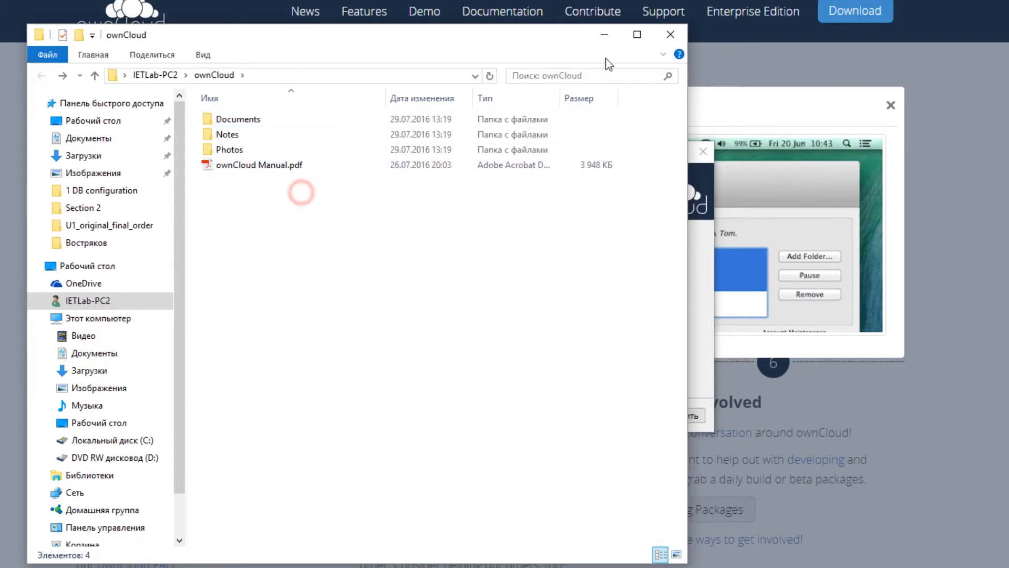
left_click(667, 32)
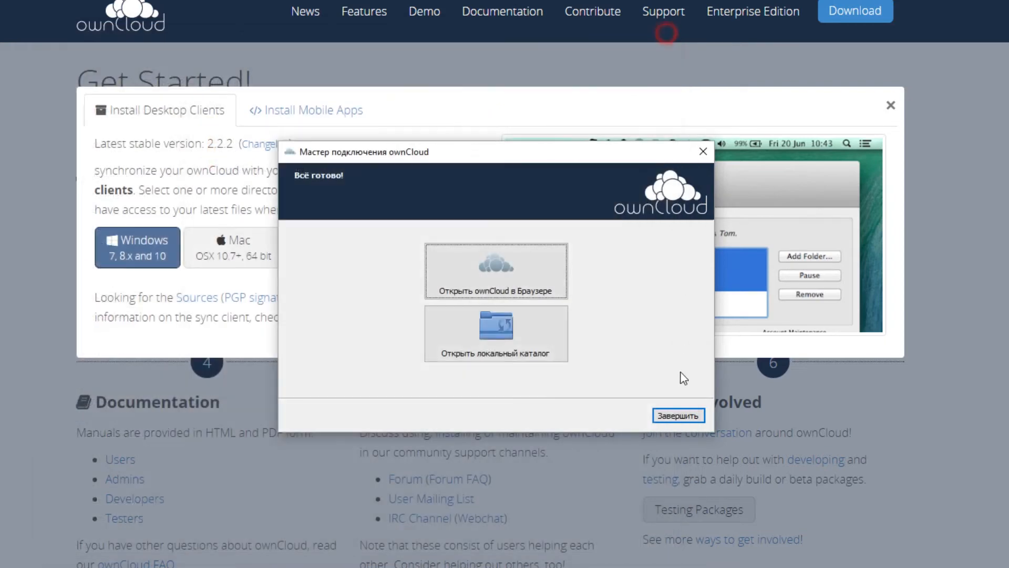
Close the wizard and enable 'Запустить при старте системы' on the Основные settings tab.
left_click(678, 415)
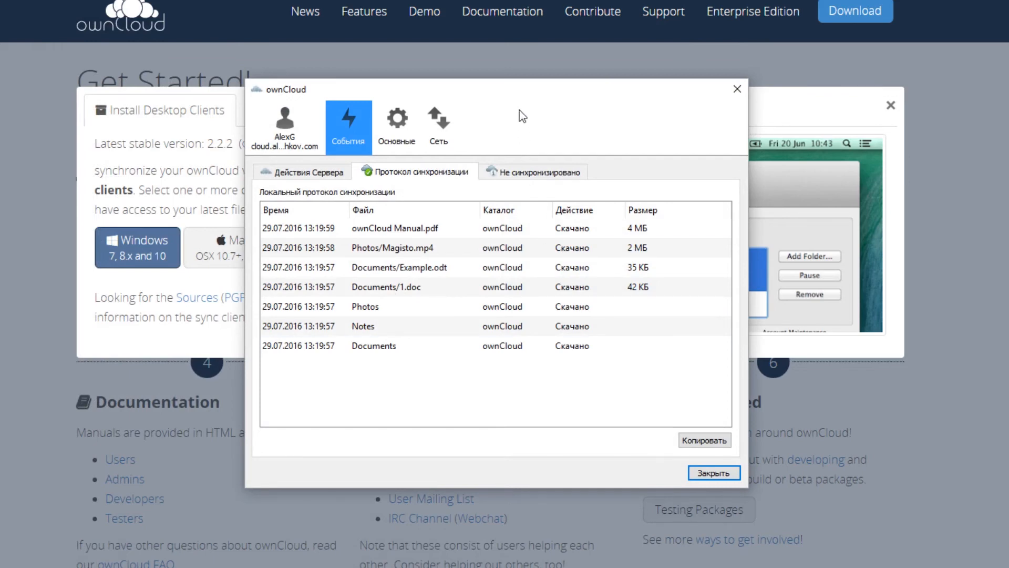
left_click(394, 128)
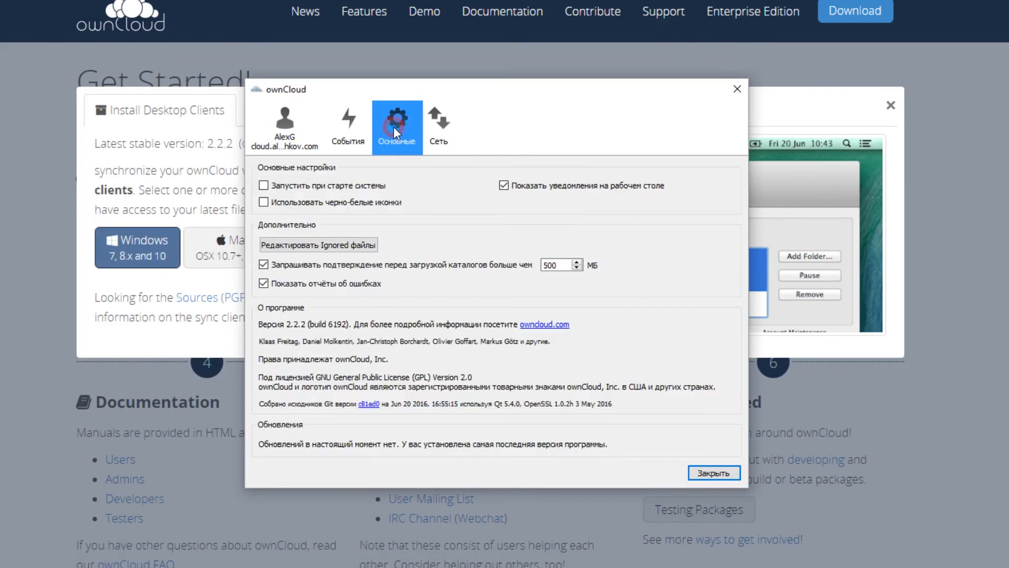
left_click(342, 188)
left_click(285, 133)
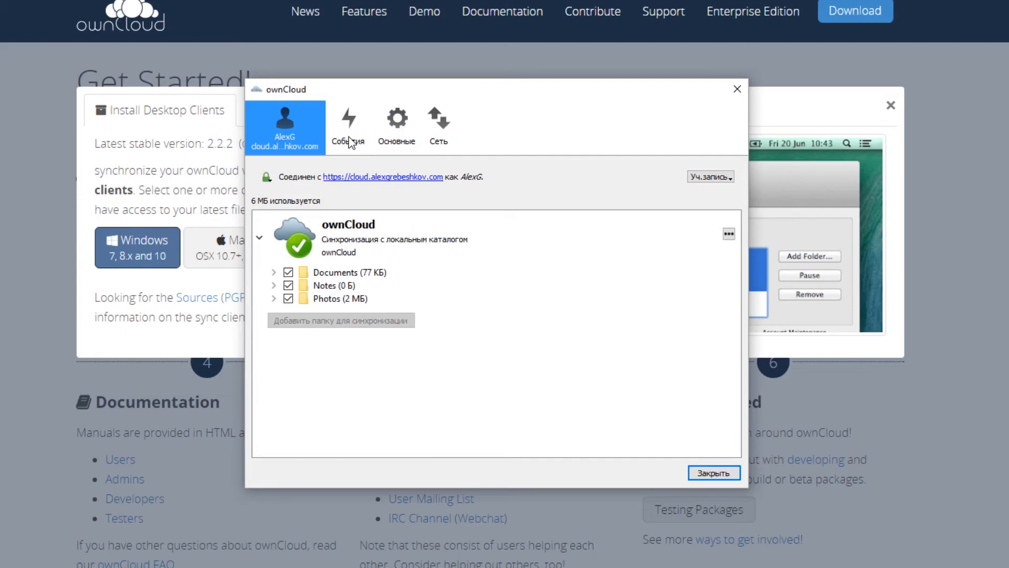
left_click(349, 142)
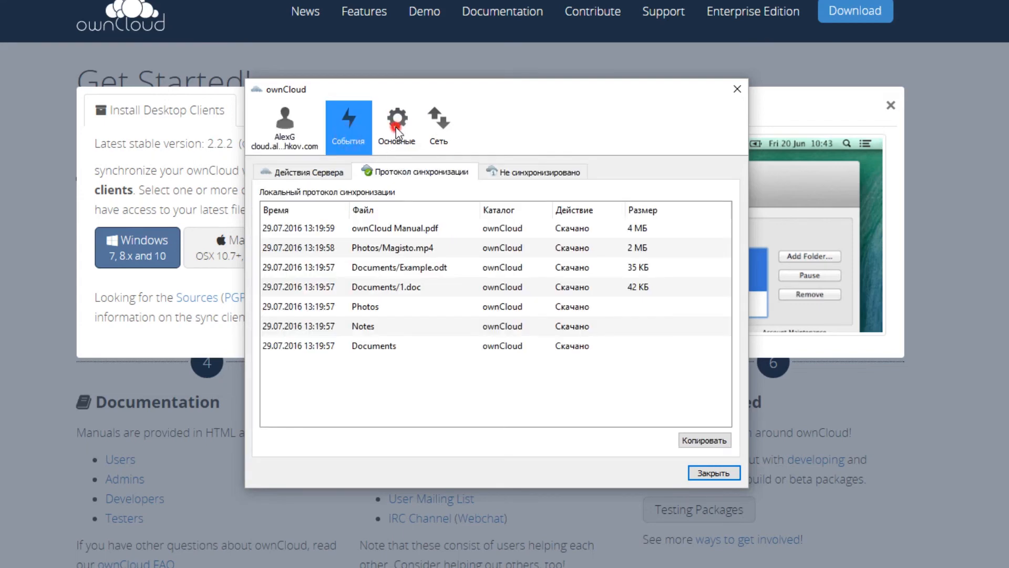
left_click(396, 128)
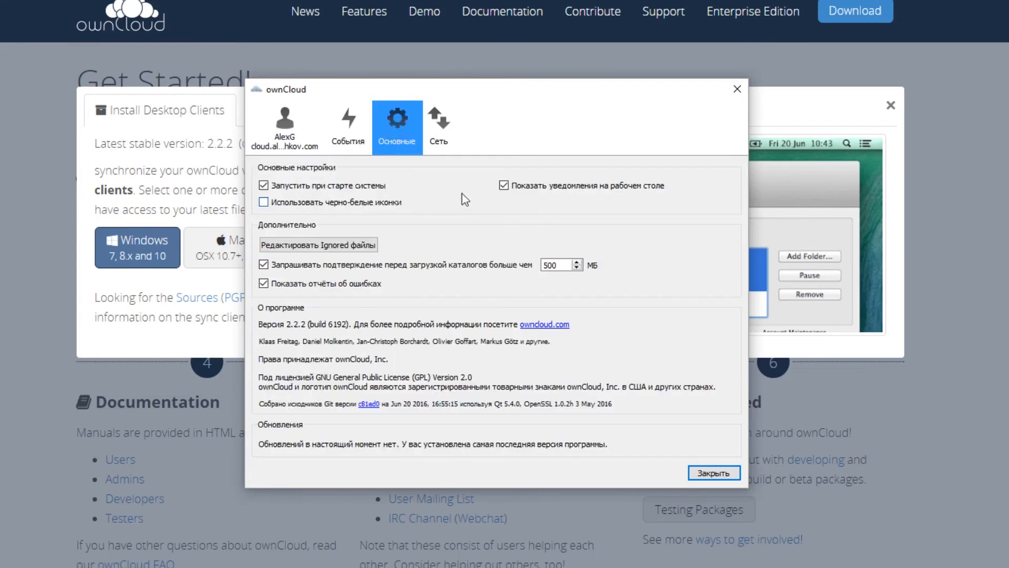